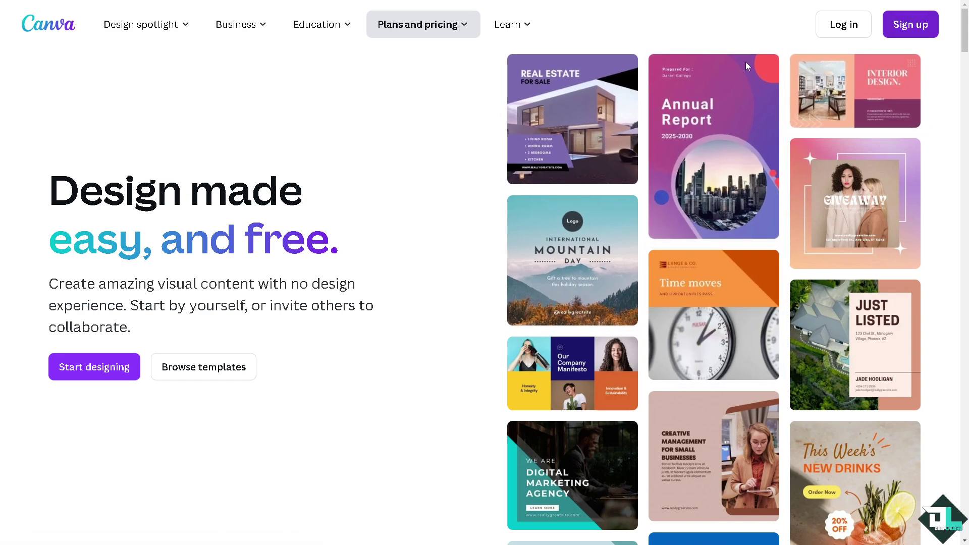
# - Start signing in to Canva and show the full list of sign-in options
pyautogui.click(910, 24)
pyautogui.click(492, 368)
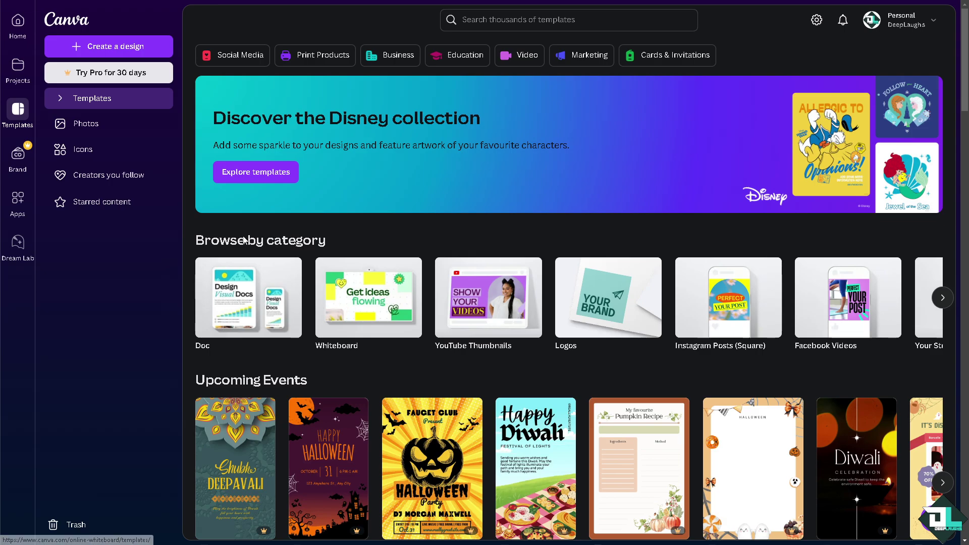
# - Expand the template categories in the sidebar
pyautogui.click(60, 100)
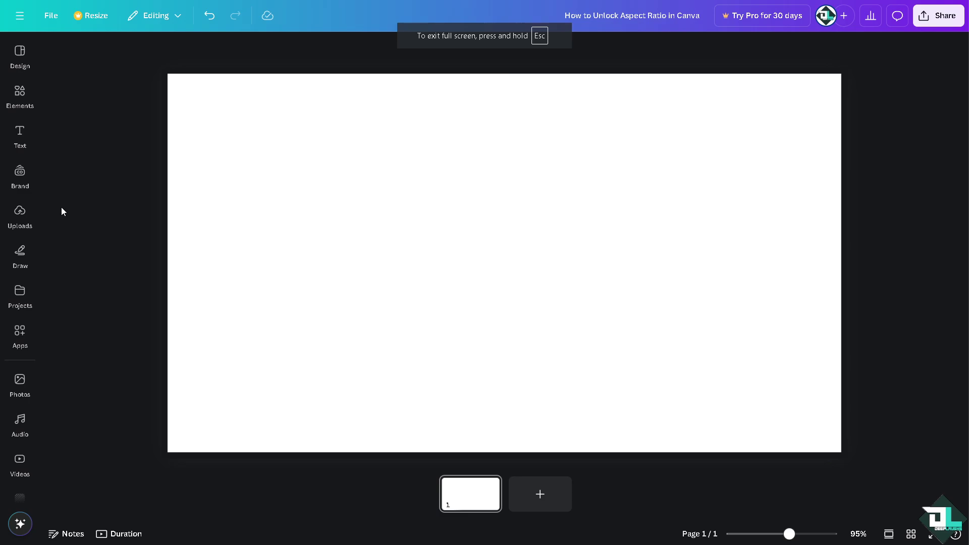
# - Add the uploaded Unlock Aspect Ratio image and stretch it corner to corner to 1280 × 720 px
pyautogui.click(23, 215)
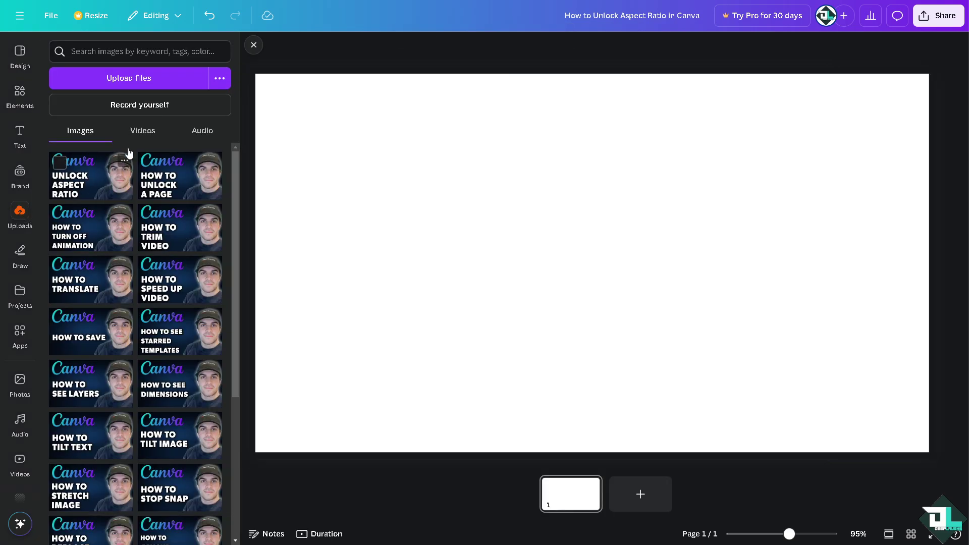
pyautogui.click(127, 154)
pyautogui.click(253, 44)
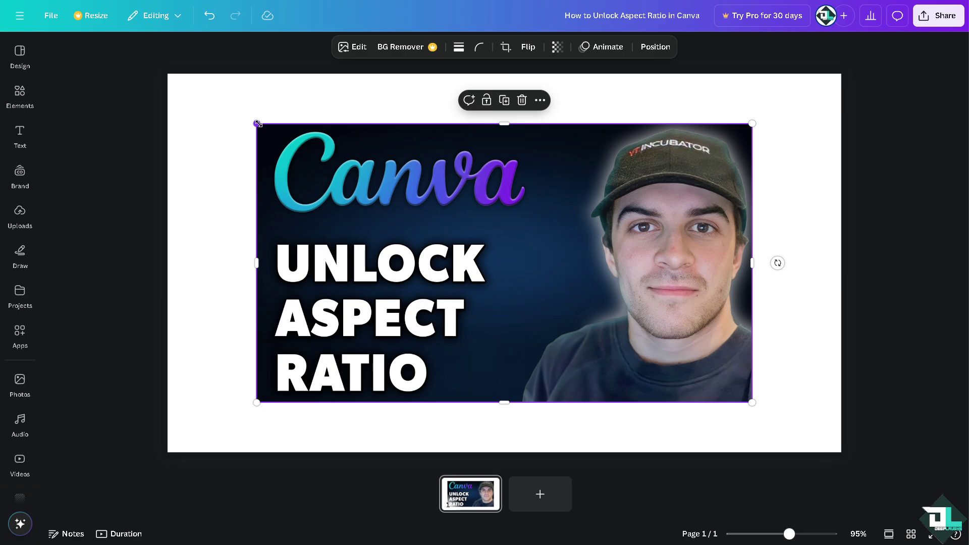
pyautogui.moveTo(257, 123); pyautogui.dragTo(173, 67)
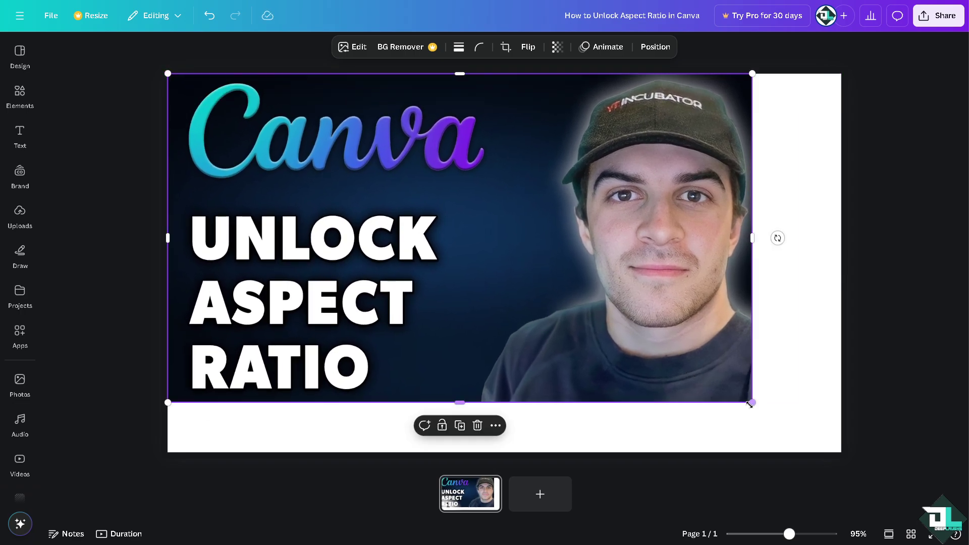
pyautogui.moveTo(753, 402); pyautogui.dragTo(841, 453)
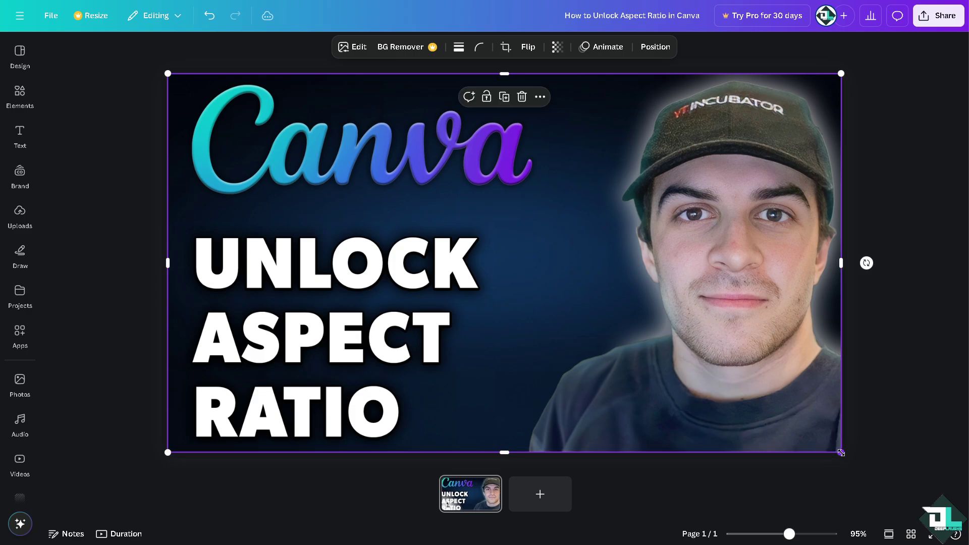
pyautogui.click(138, 131)
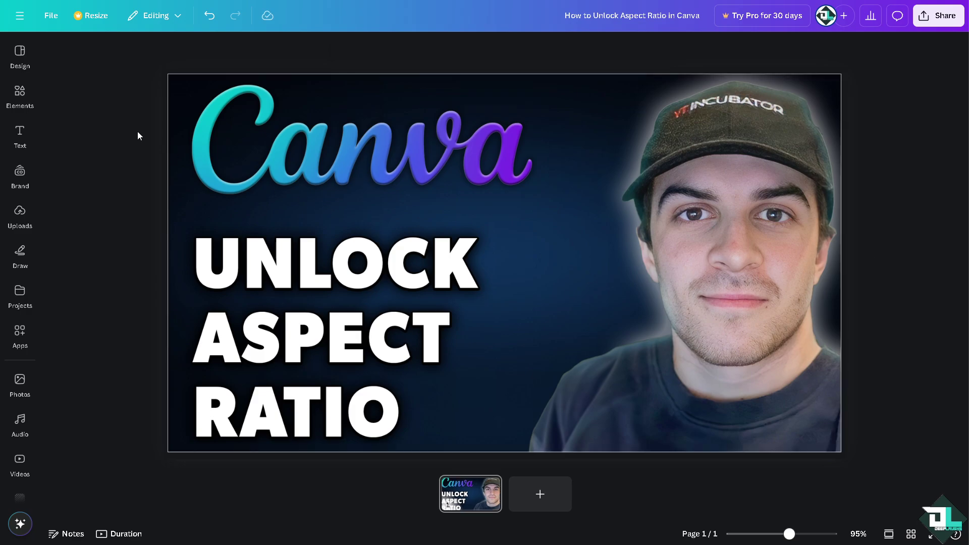
pyautogui.click(406, 134)
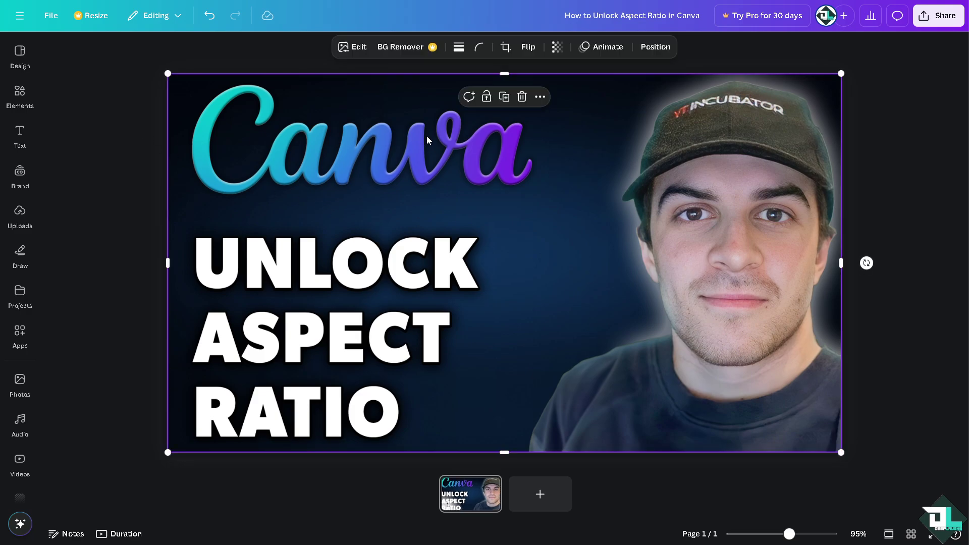
# - Turn on the Ratio lock in Position settings for the full-page thumbnail image
pyautogui.click(654, 48)
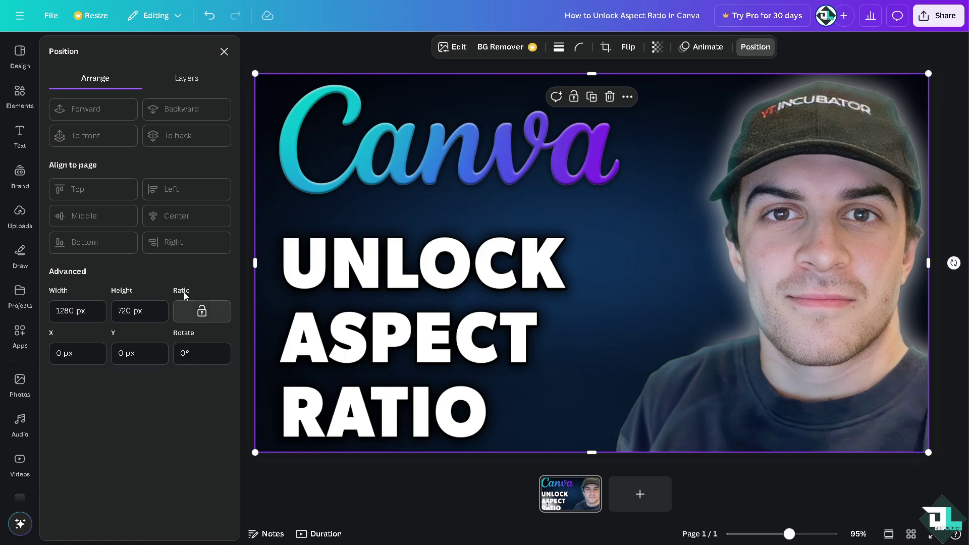
pyautogui.click(202, 318)
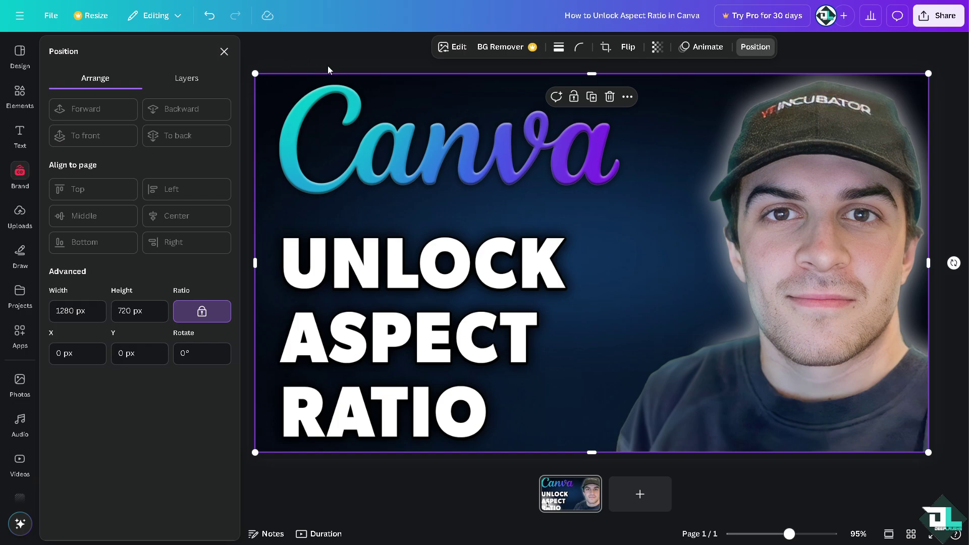
pyautogui.click(225, 52)
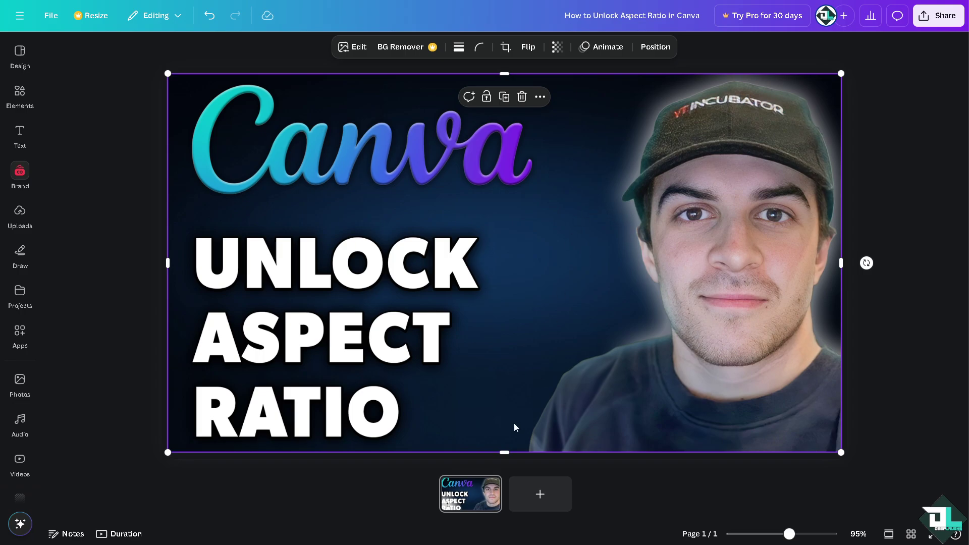
# - Add a second page and stretch the blossom tree stock video to fill it
pyautogui.click(540, 494)
pyautogui.click(23, 388)
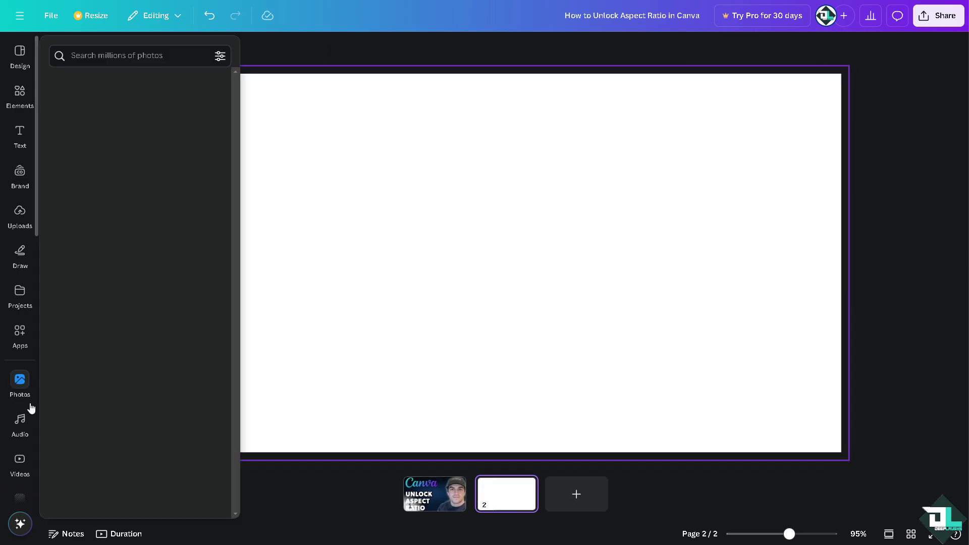
pyautogui.click(19, 459)
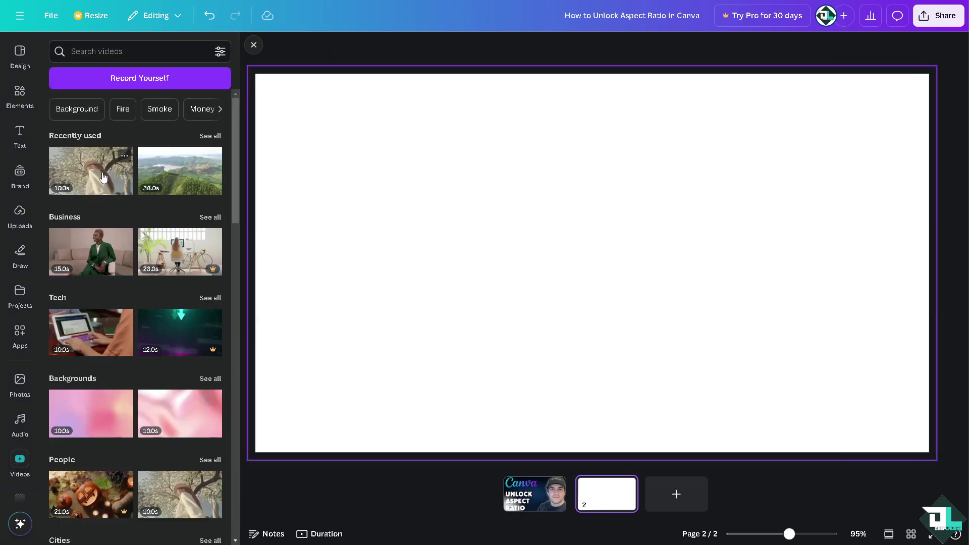
pyautogui.click(103, 178)
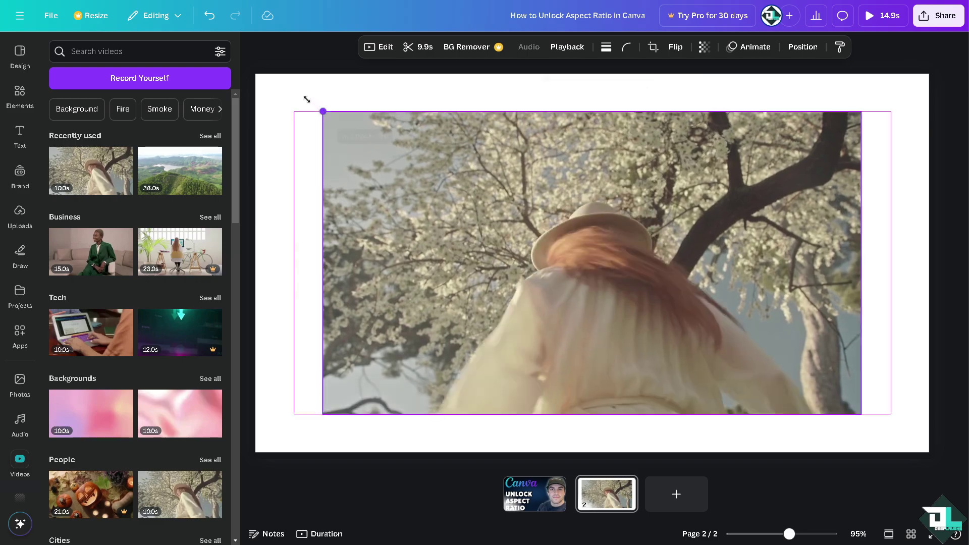
pyautogui.moveTo(306, 99); pyautogui.dragTo(255, 73)
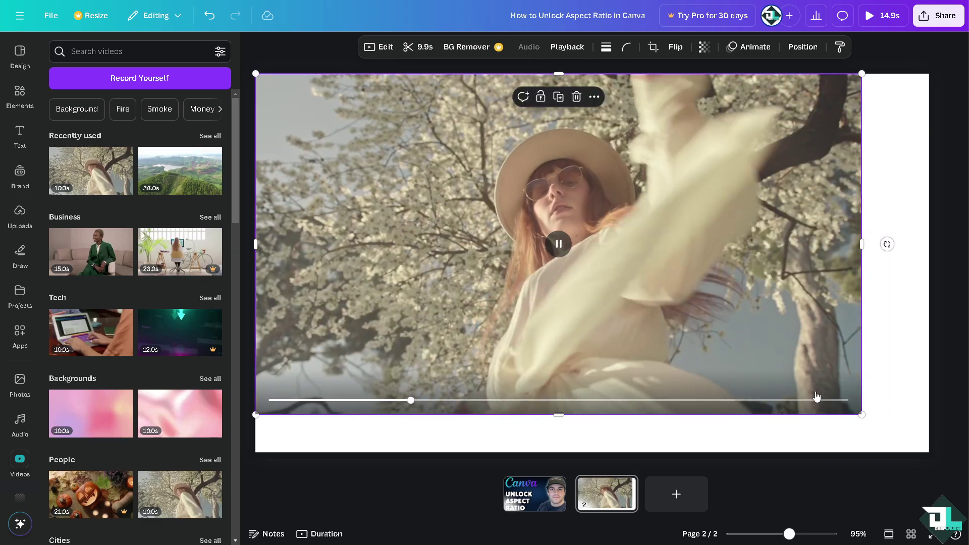
pyautogui.moveTo(862, 414); pyautogui.dragTo(929, 454)
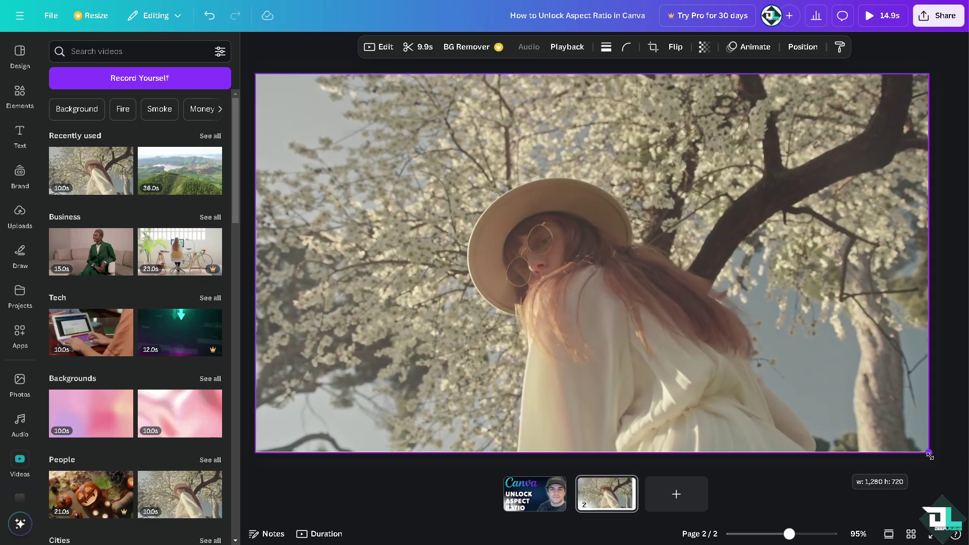
# - Unlock the video's aspect ratio in Position settings and add a blank third page
pyautogui.click(803, 47)
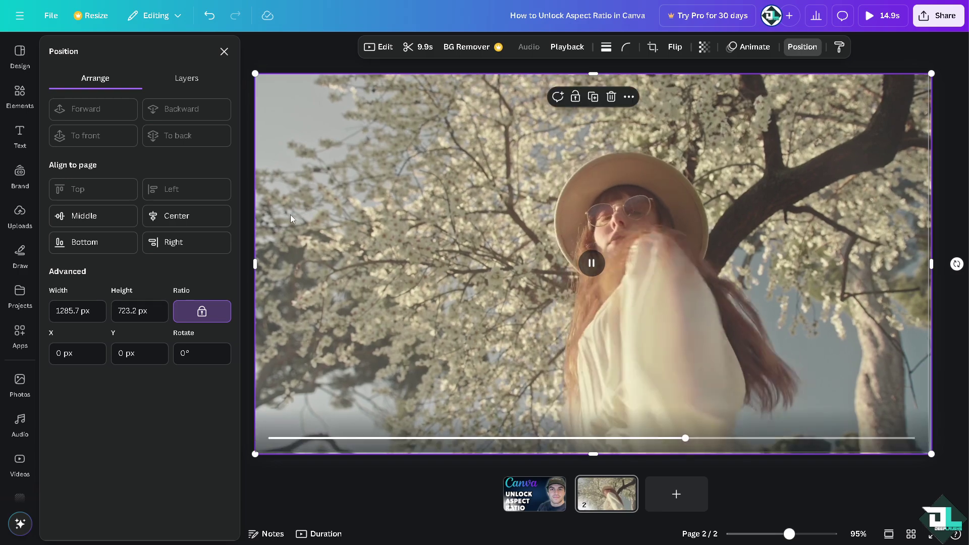
pyautogui.click(206, 310)
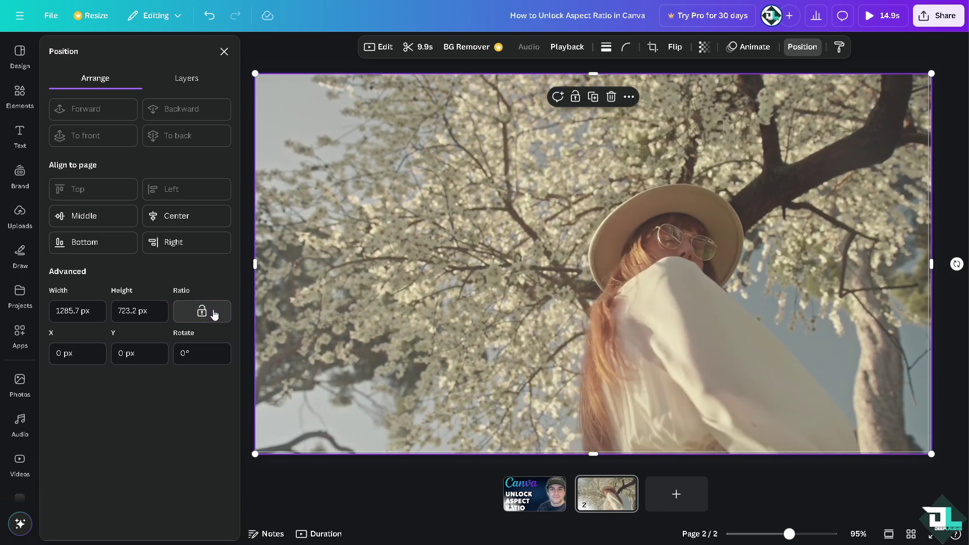
pyautogui.click(676, 494)
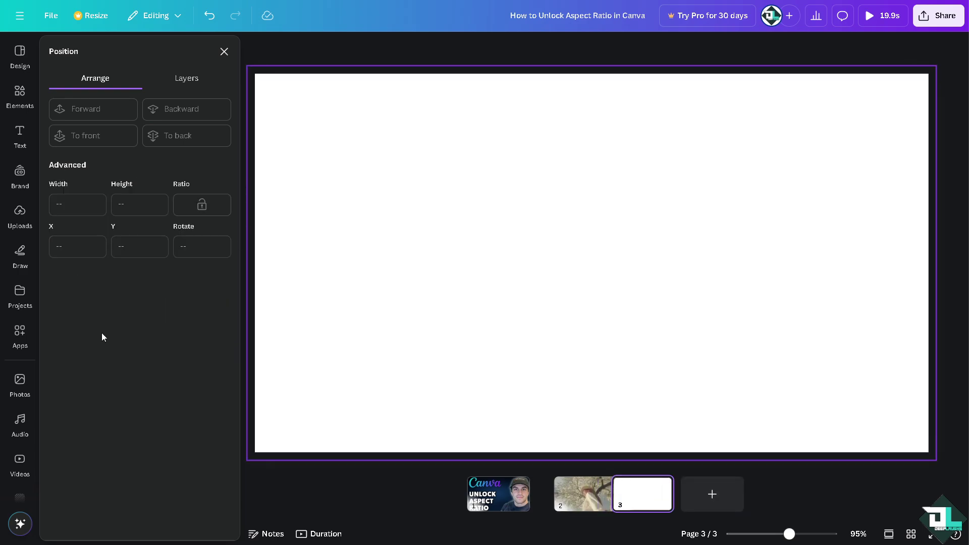
# - Add the red SUBSCRIBE button and YouTube subscribe logo from recommended graphics, then show background choices
pyautogui.click(19, 94)
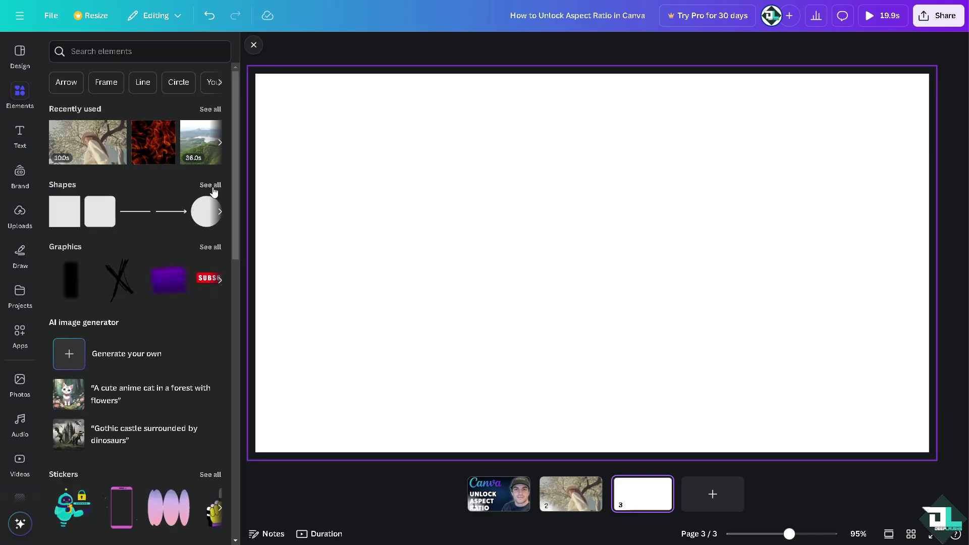
pyautogui.click(210, 247)
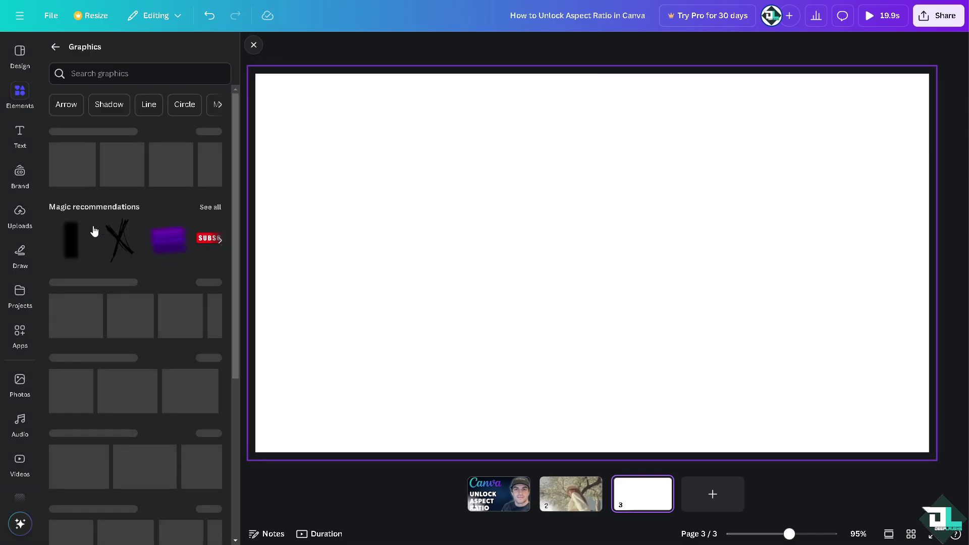
pyautogui.click(211, 207)
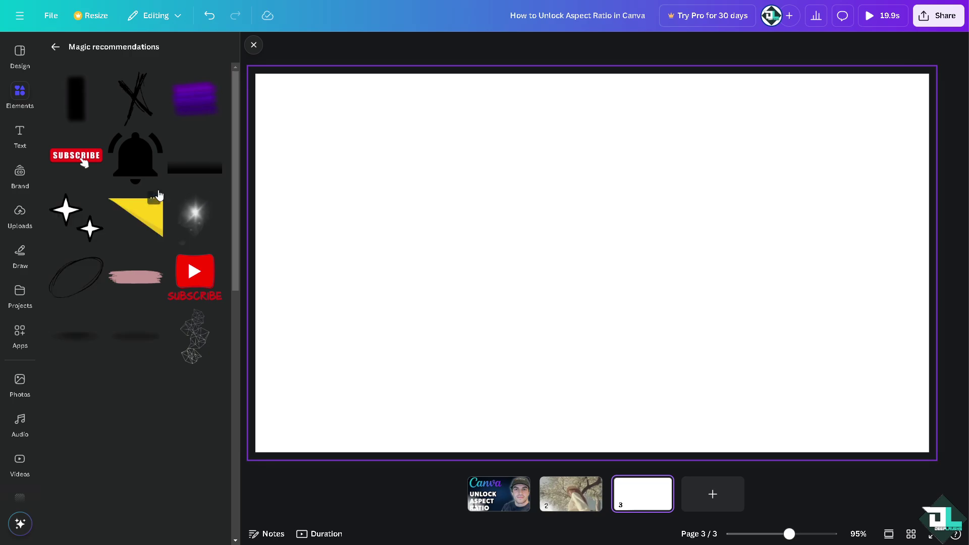
pyautogui.click(86, 160)
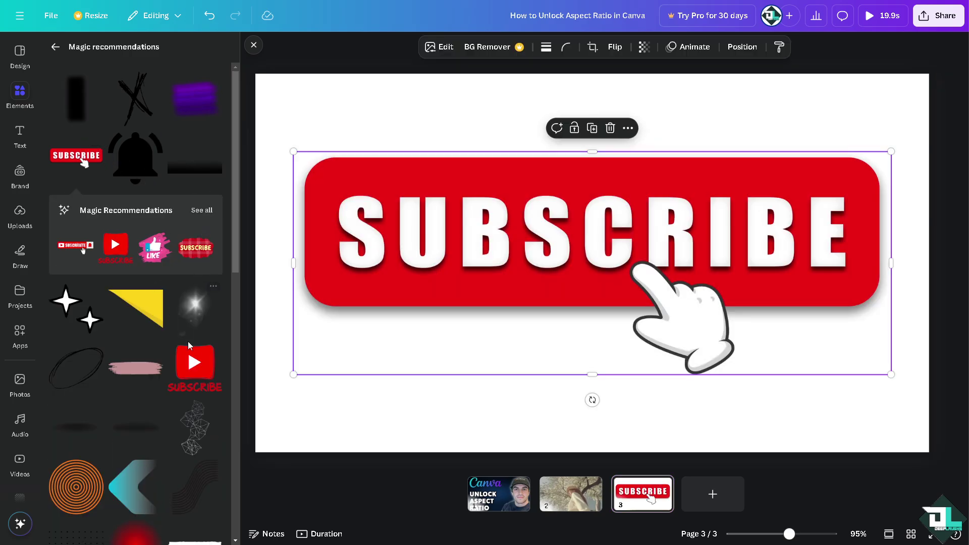
pyautogui.moveTo(199, 362); pyautogui.dragTo(599, 242)
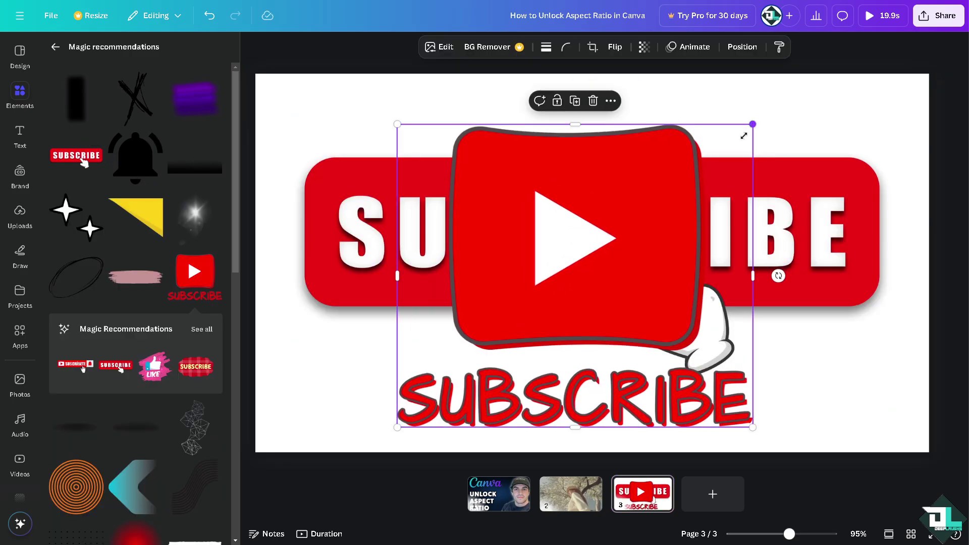
pyautogui.moveTo(744, 136); pyautogui.dragTo(525, 319)
pyautogui.scroll(-5, 54, 351)
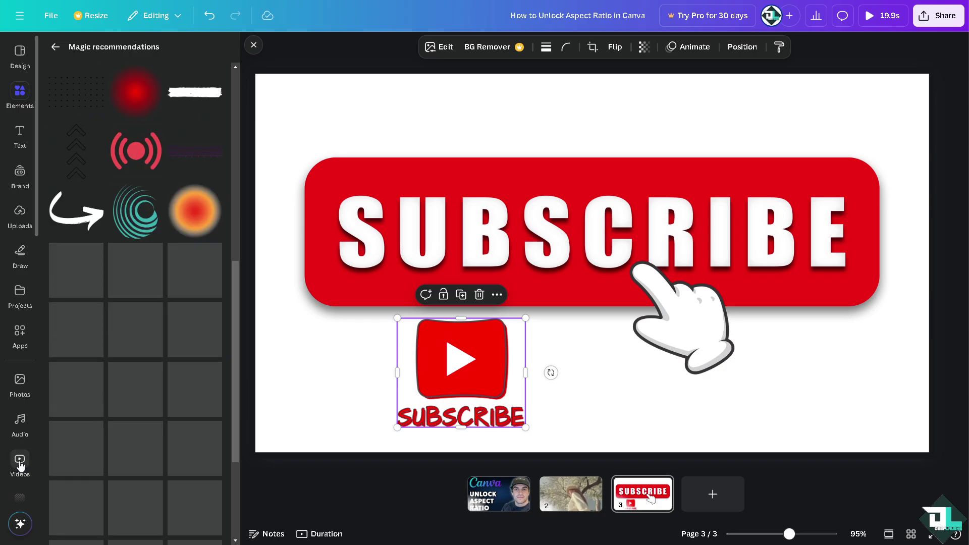
pyautogui.scroll(-3, 19, 465)
pyautogui.click(20, 353)
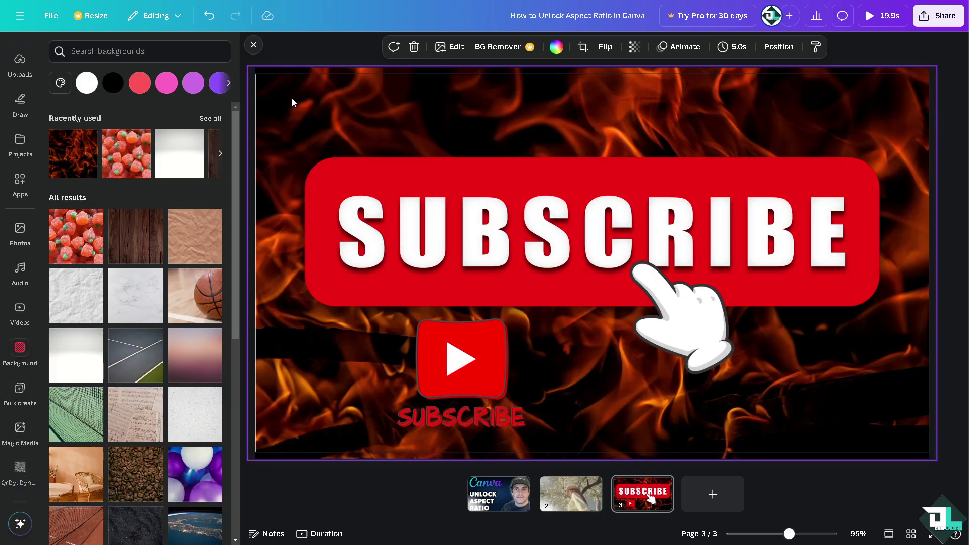
# - Move the SUBSCRIBE graphic higher and check both graphics' sizes in Position settings
pyautogui.click(253, 46)
pyautogui.click(423, 192)
pyautogui.moveTo(518, 209); pyautogui.dragTo(510, 141)
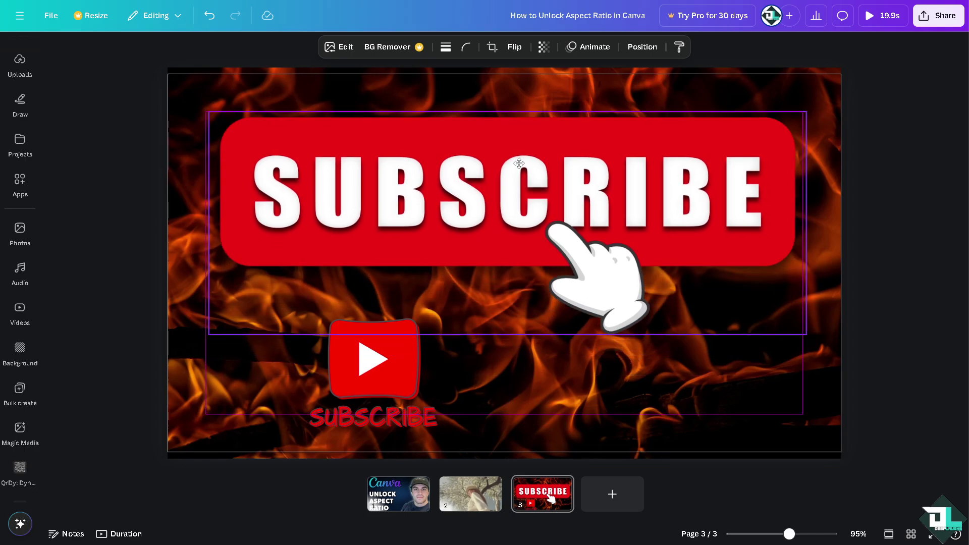
pyautogui.click(642, 46)
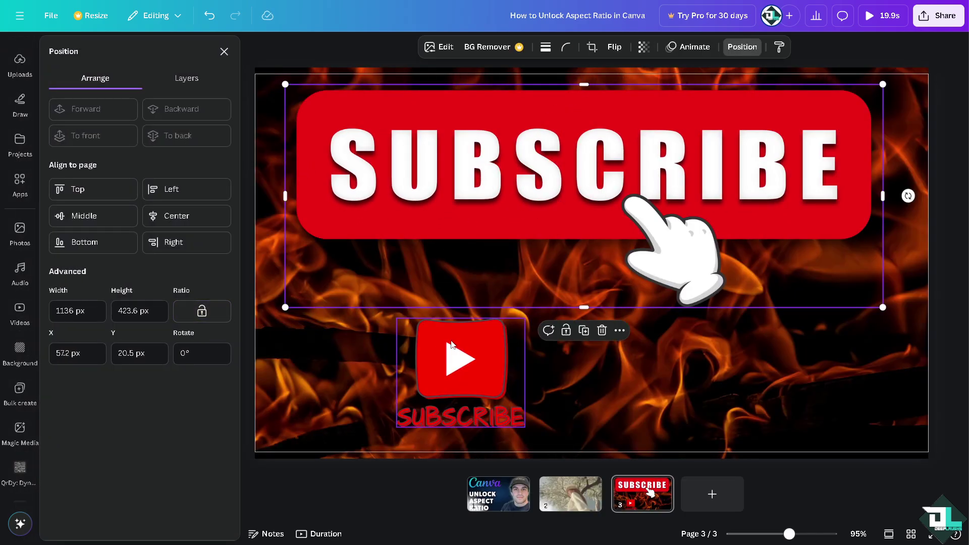
pyautogui.click(458, 363)
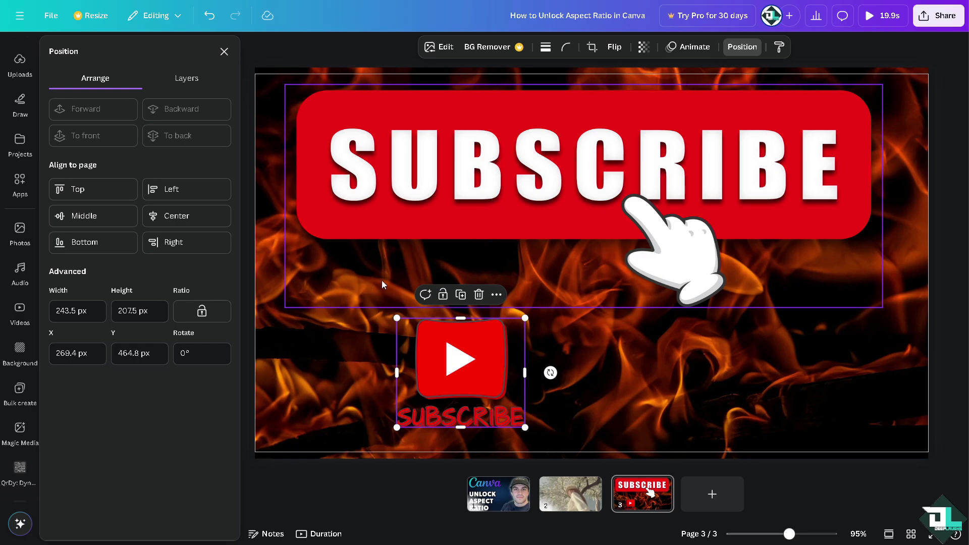
pyautogui.click(224, 51)
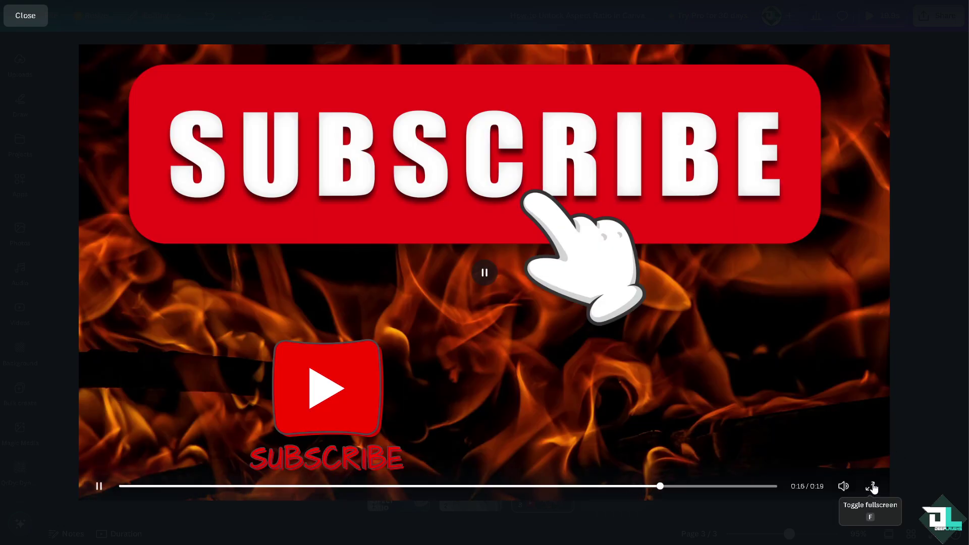
# - Watch the preview fullscreen, exit and close it, then reach the MP4 720p download settings
pyautogui.click(873, 488)
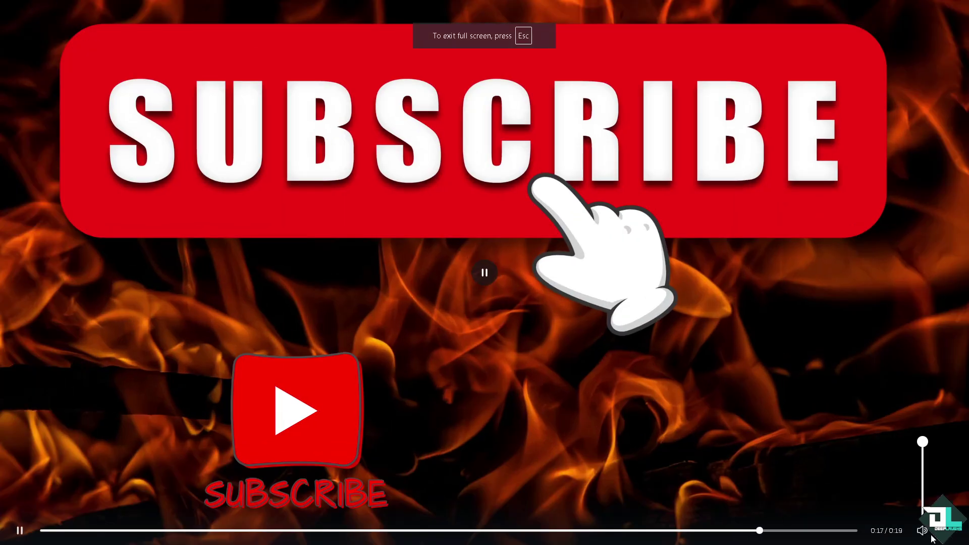
pyautogui.press('Escape')
pyautogui.click(26, 15)
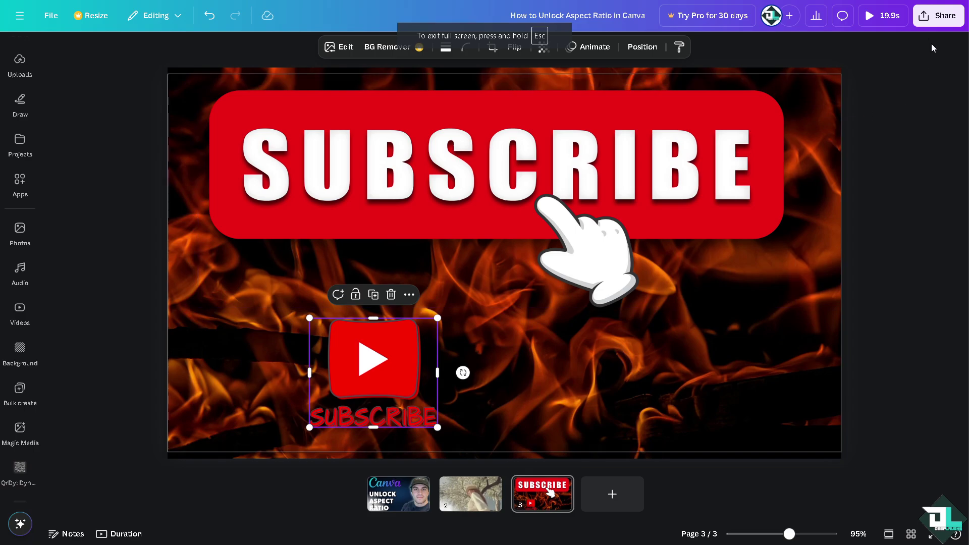
pyautogui.click(940, 15)
pyautogui.click(770, 240)
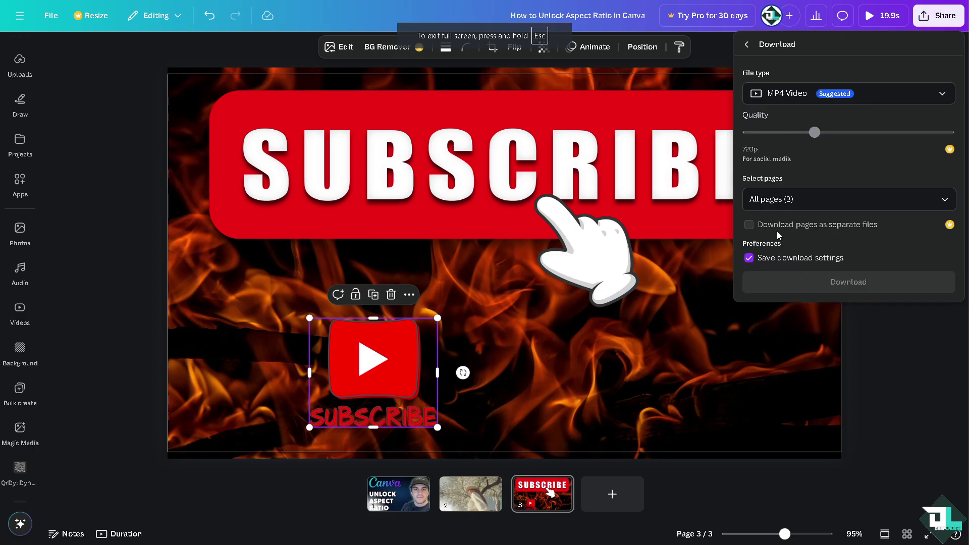
# - Return to the Share options, copy the collaboration link, and dismiss the panel
pyautogui.click(747, 44)
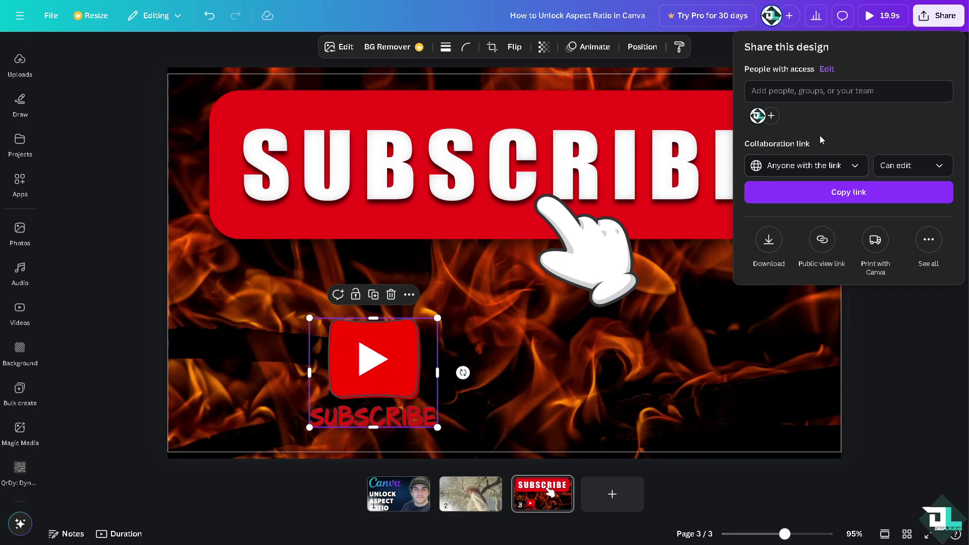
pyautogui.click(846, 195)
pyautogui.click(260, 280)
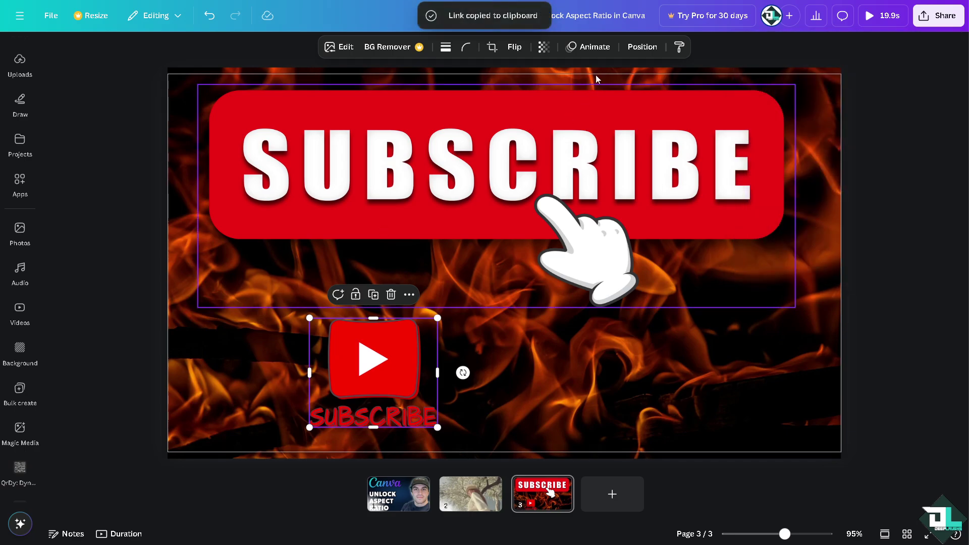